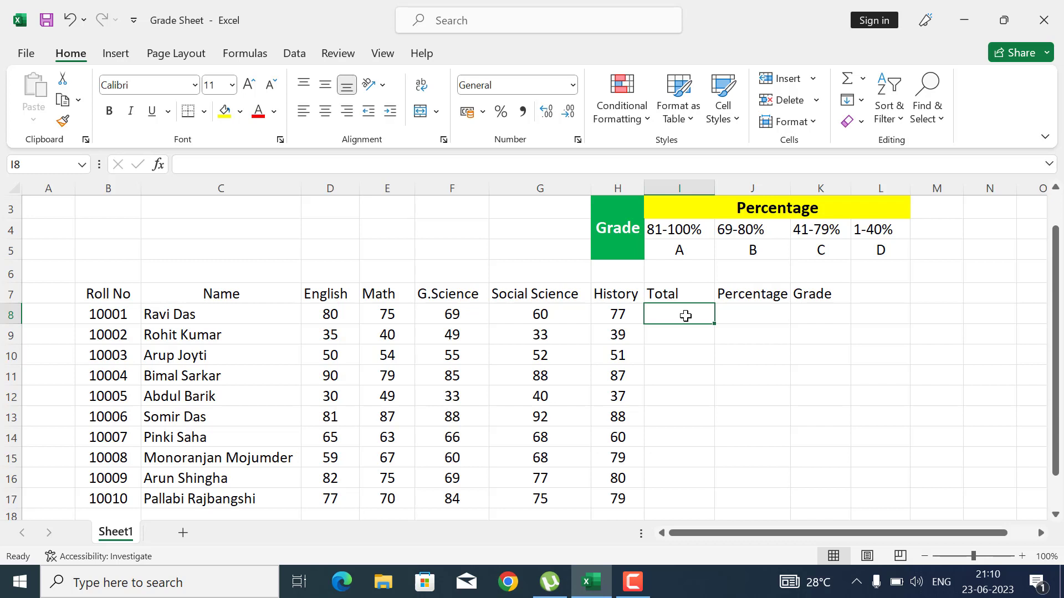
Calculate the first student's Total in I8 with =SUM(D8:H8) and fill the formula down to I17.
type("=s")
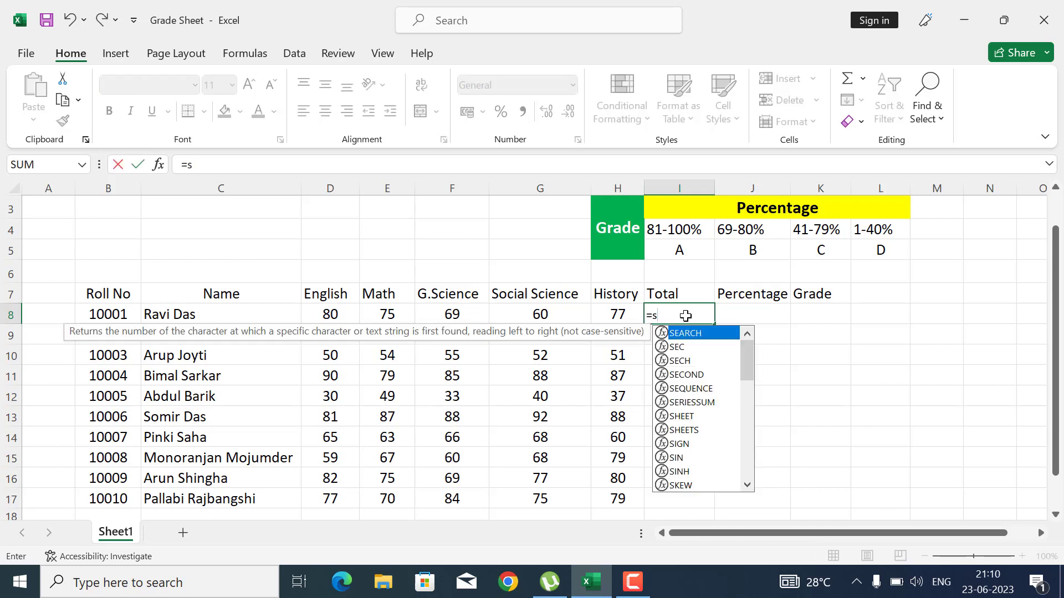
type("um(")
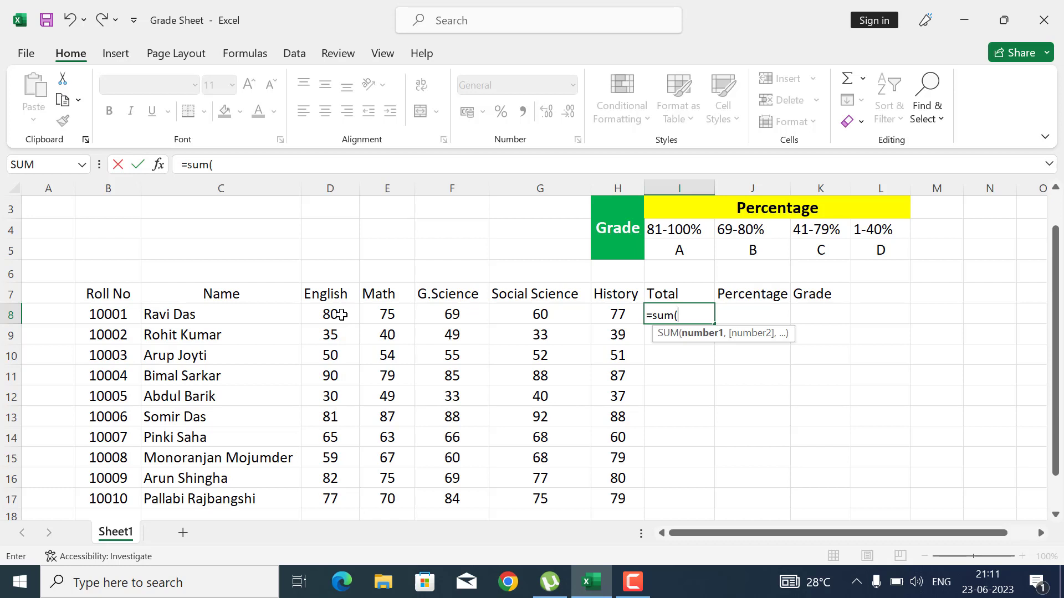
left_click(341, 314)
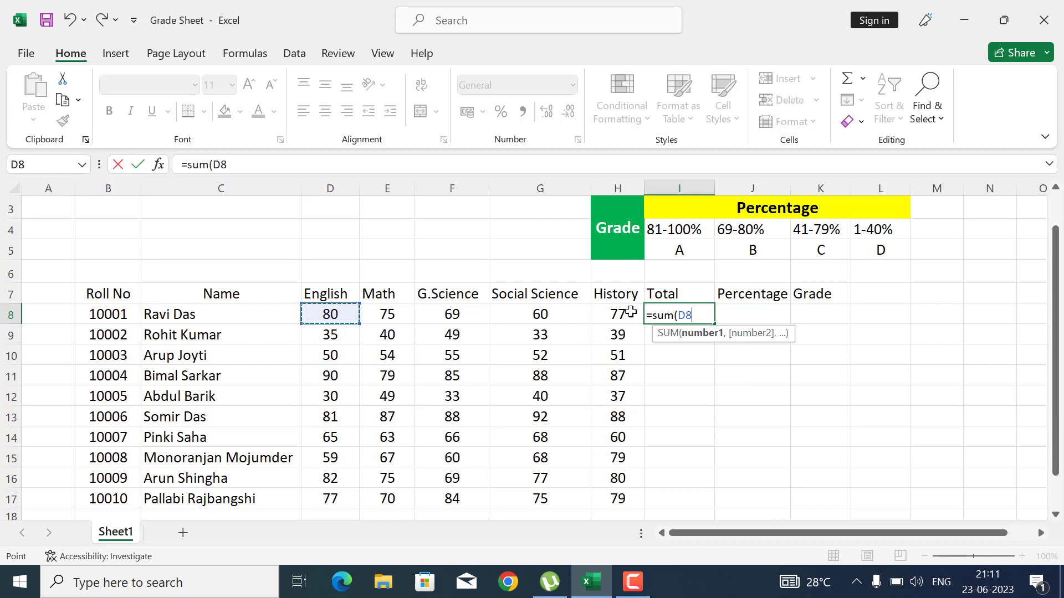
key("BackSpace")
key("BackSpace")
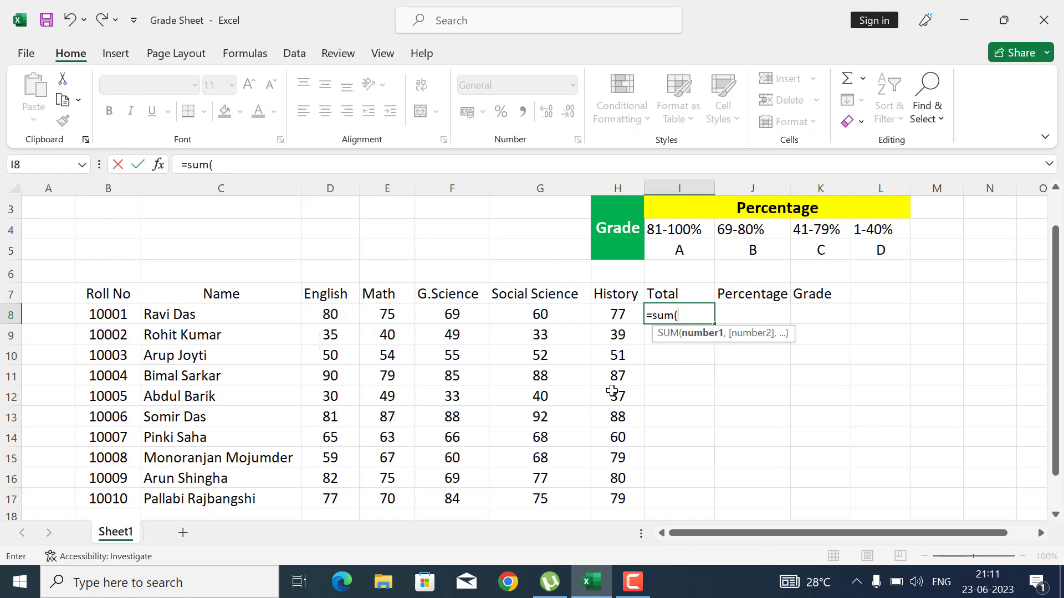
type("d8")
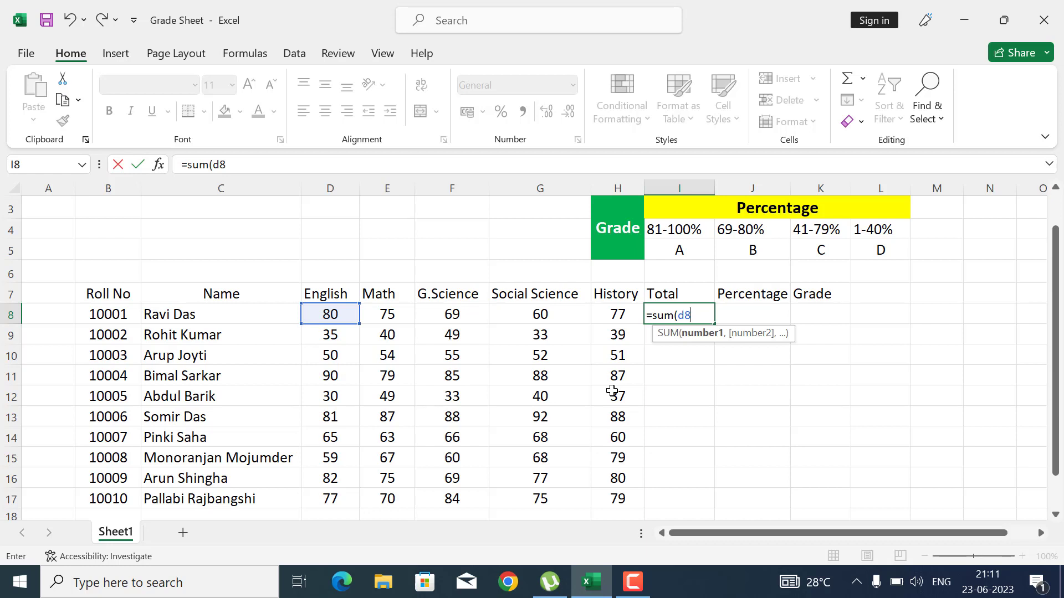
type(":")
type("h")
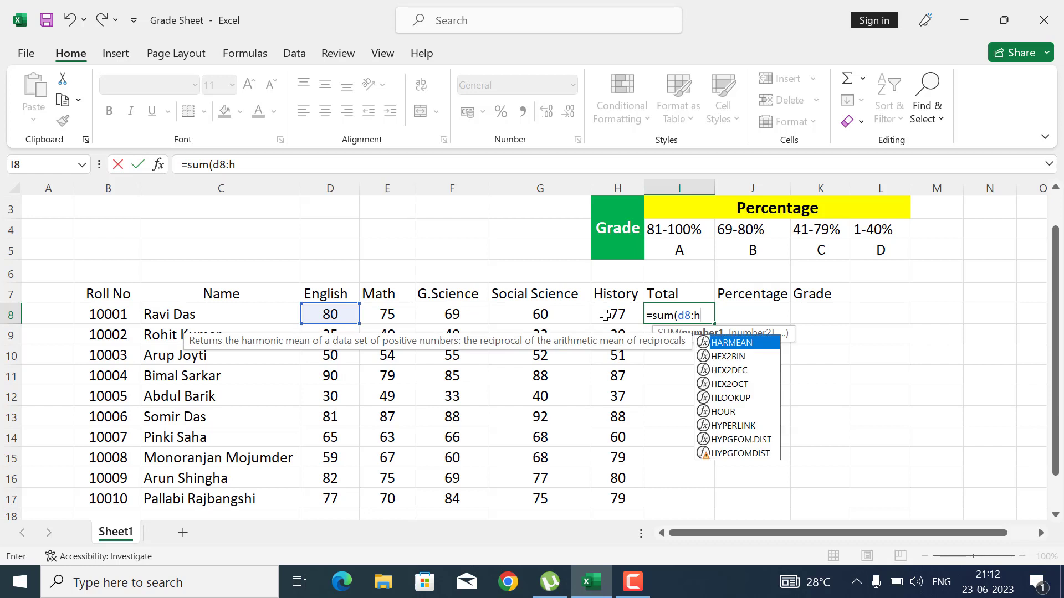
type("8")
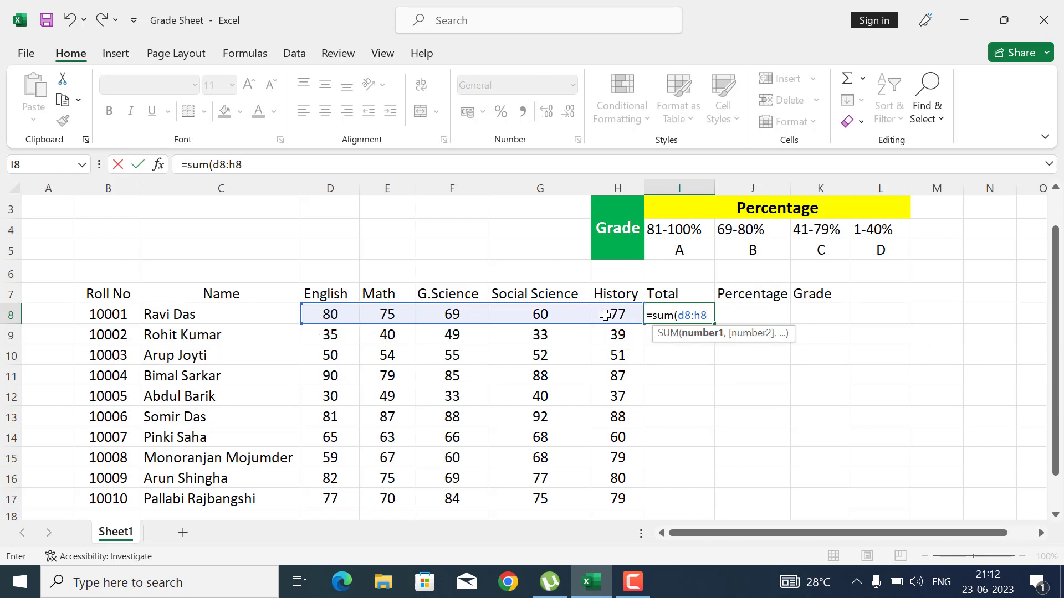
type(")")
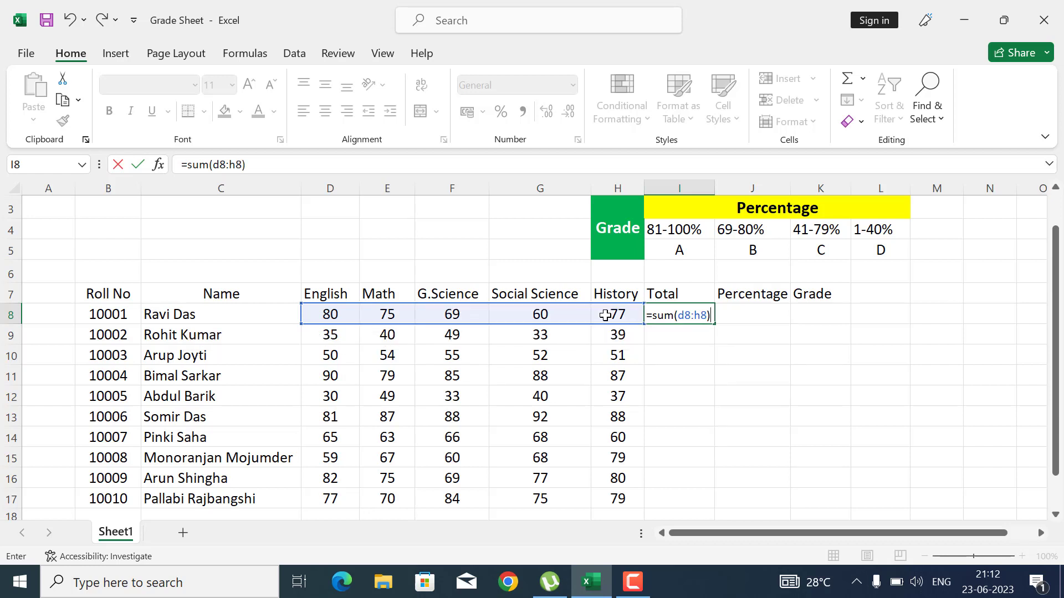
key("Return")
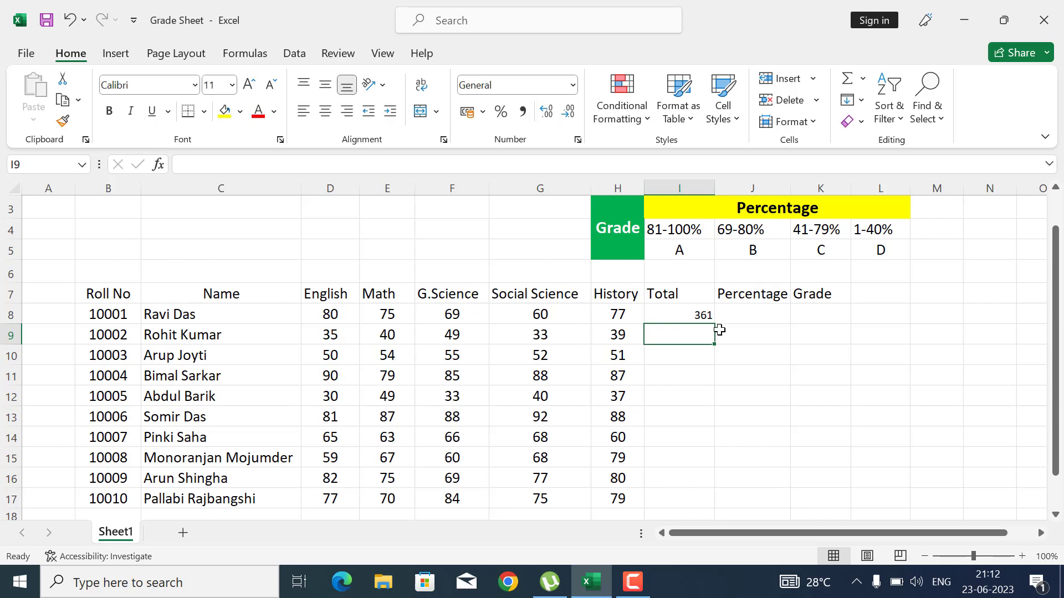
left_click(689, 311)
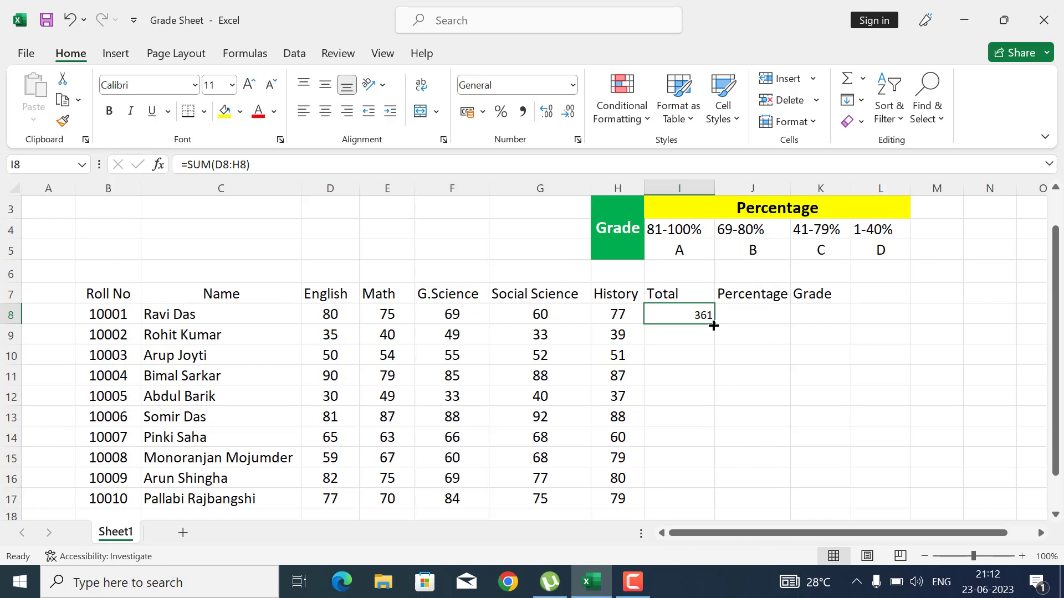
left_click_drag(713, 326, 718, 505)
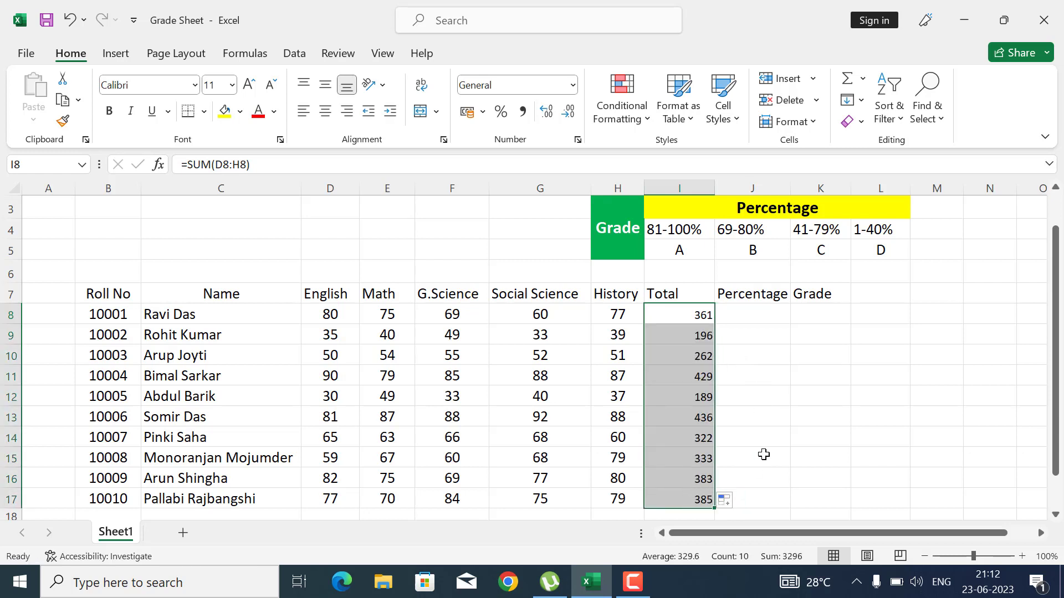
Calculate the first student's Percentage in J8 with =I8/5 and fill the formula down to J17.
left_click(752, 313)
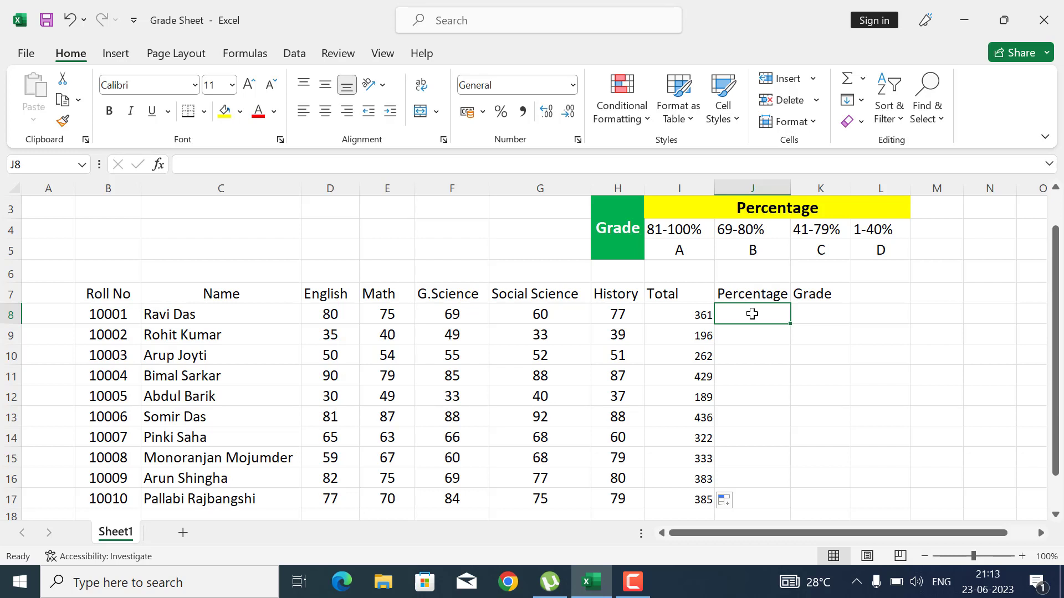
type("=")
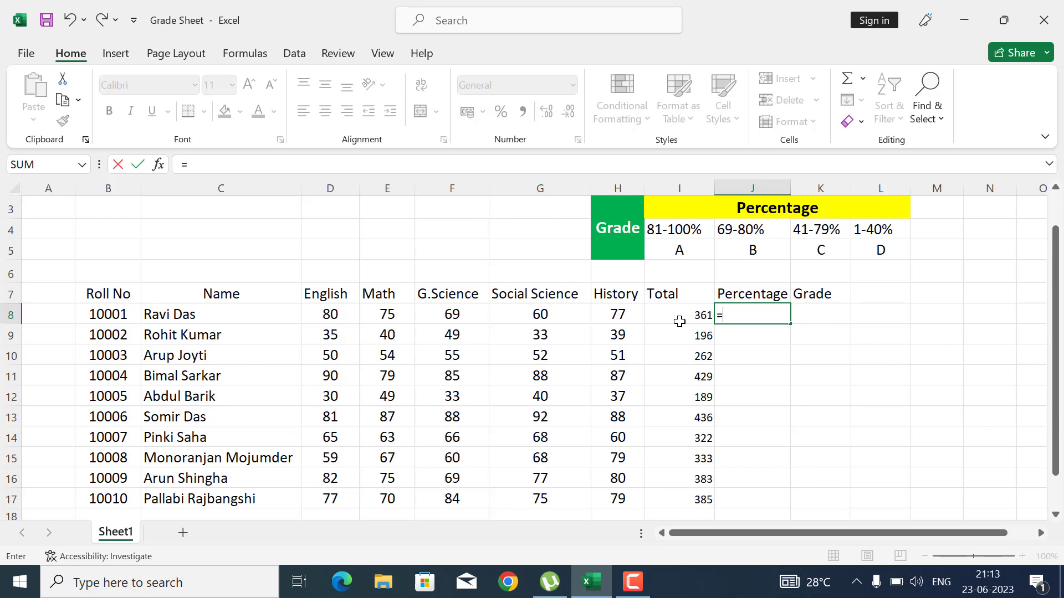
type("i")
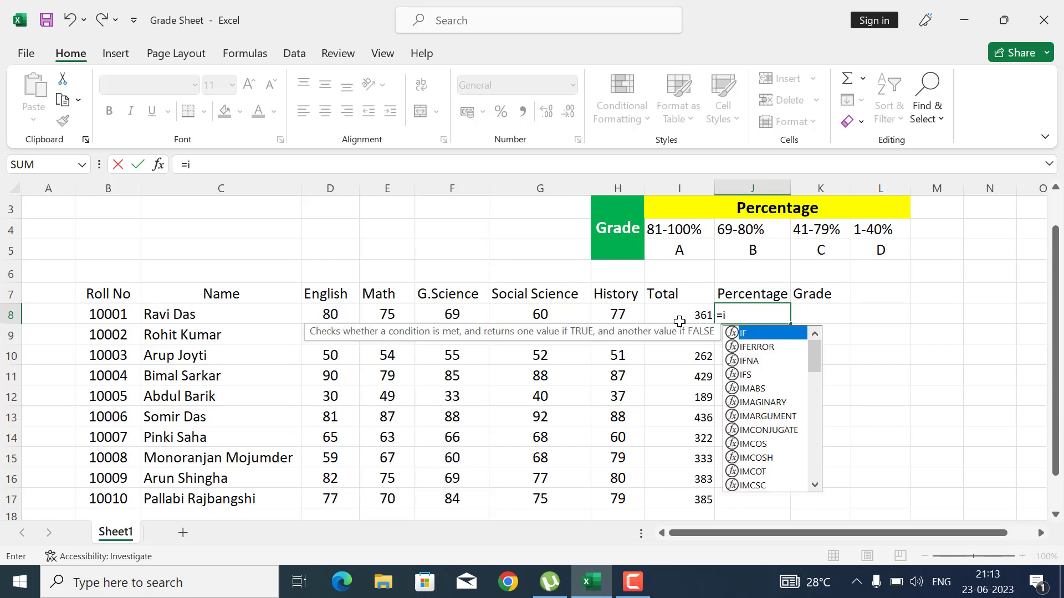
type("8")
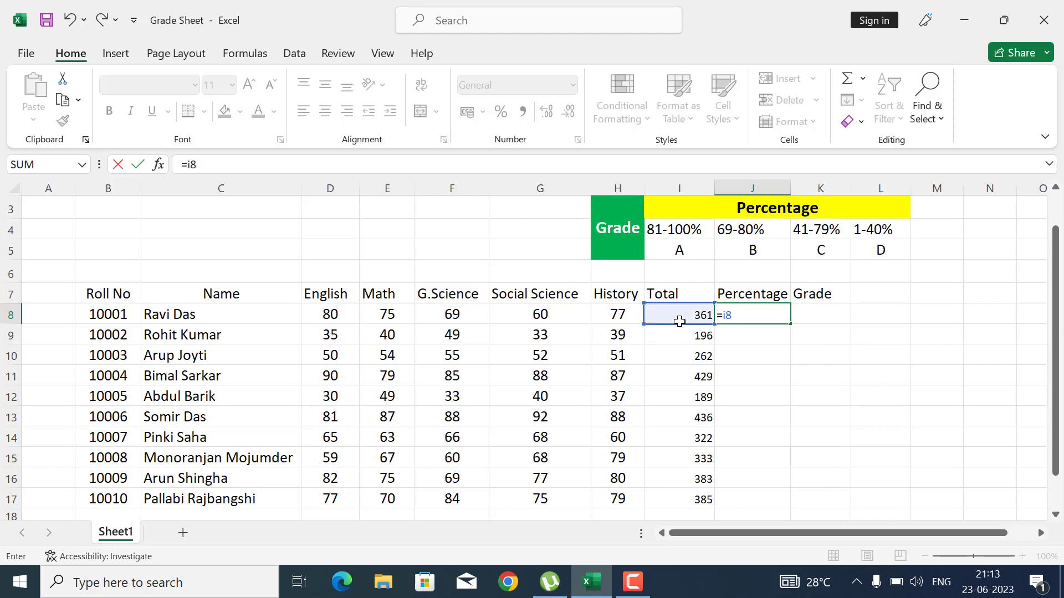
type("/5")
key("Return")
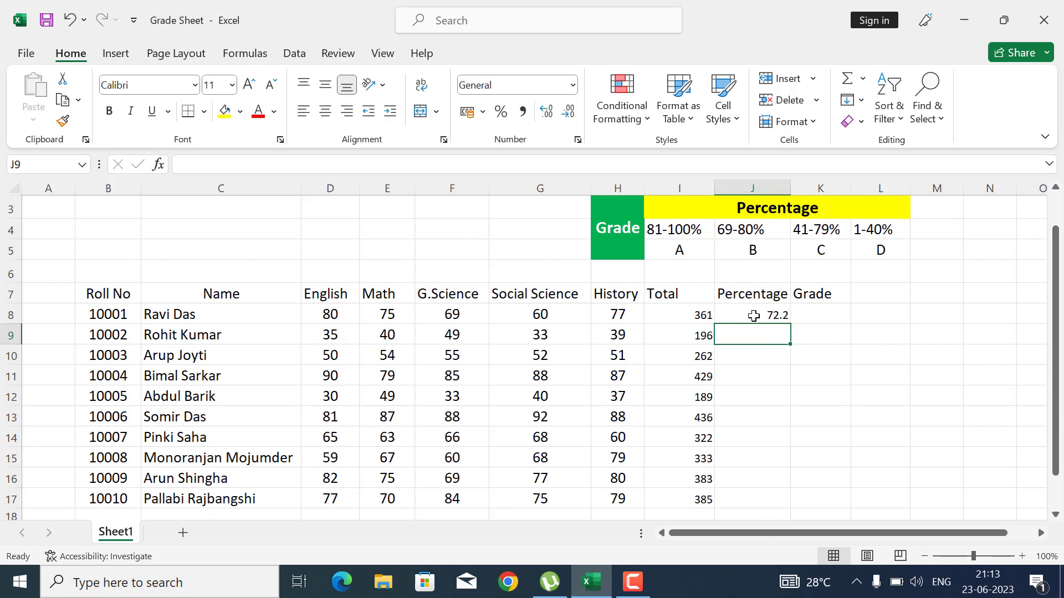
left_click(754, 316)
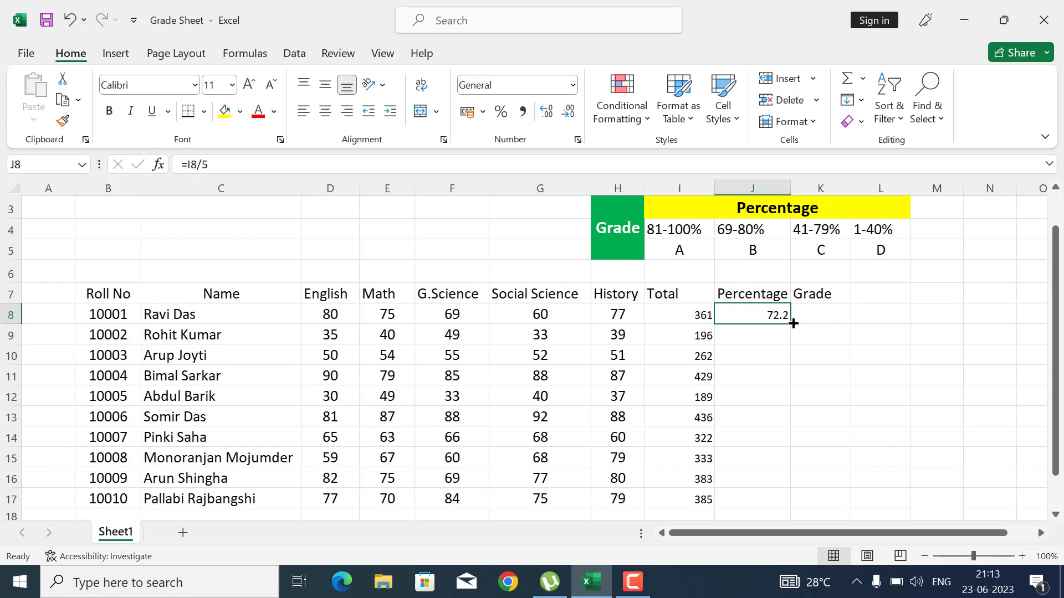
left_click_drag(793, 323, 794, 500)
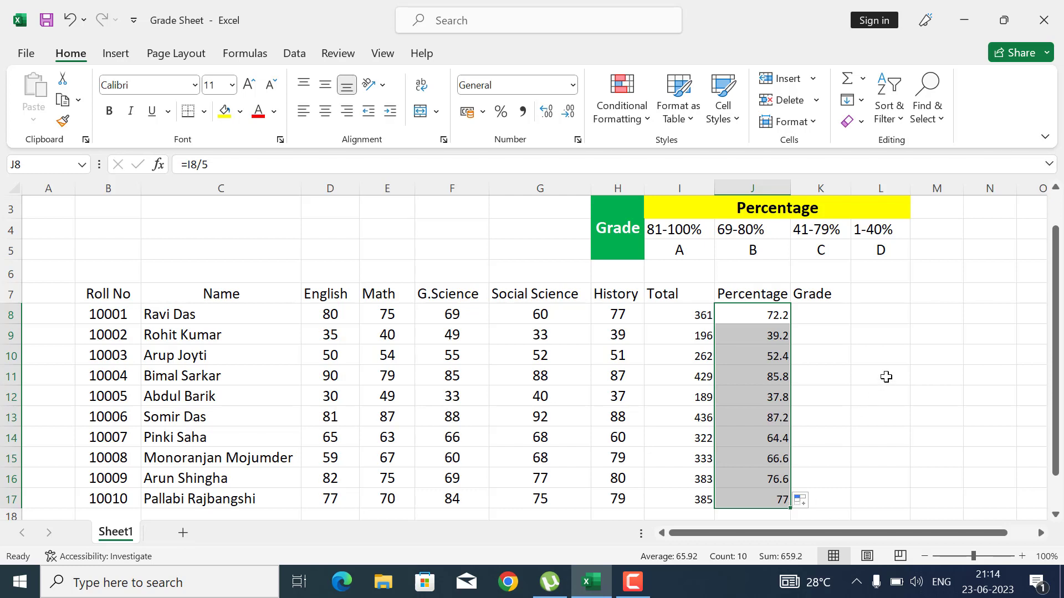
Begin an IF formula in Grade cell K8 that returns "A" when J8>=81, leaving the false argument open.
left_click(835, 317)
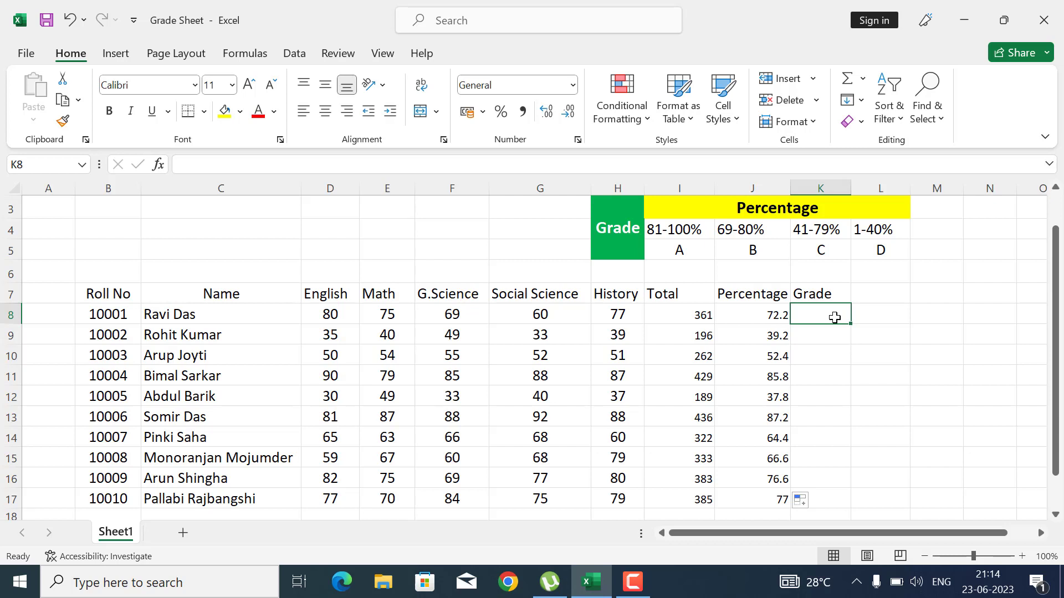
type("=if")
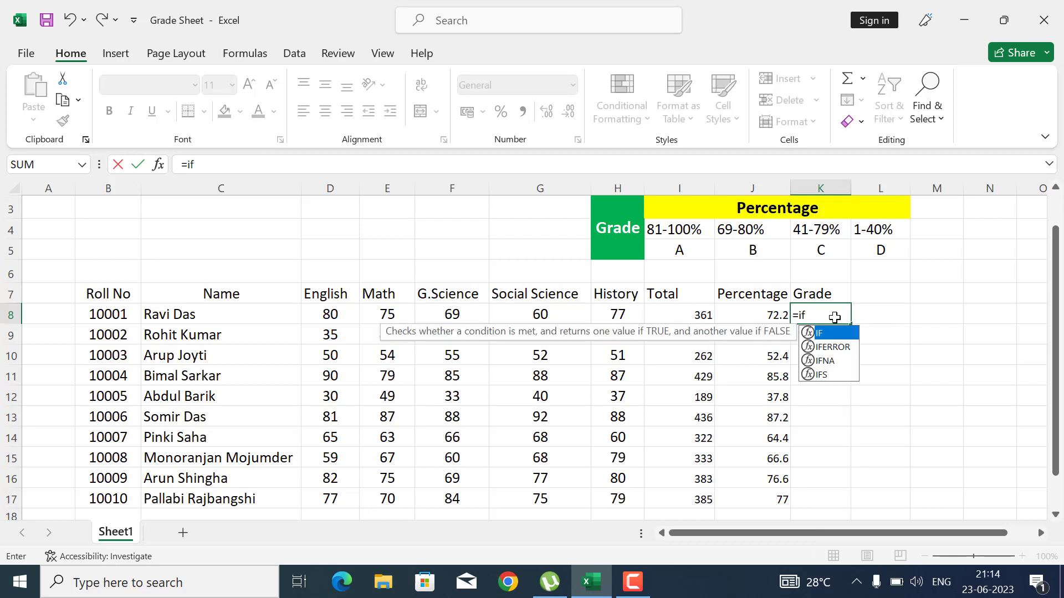
type("(")
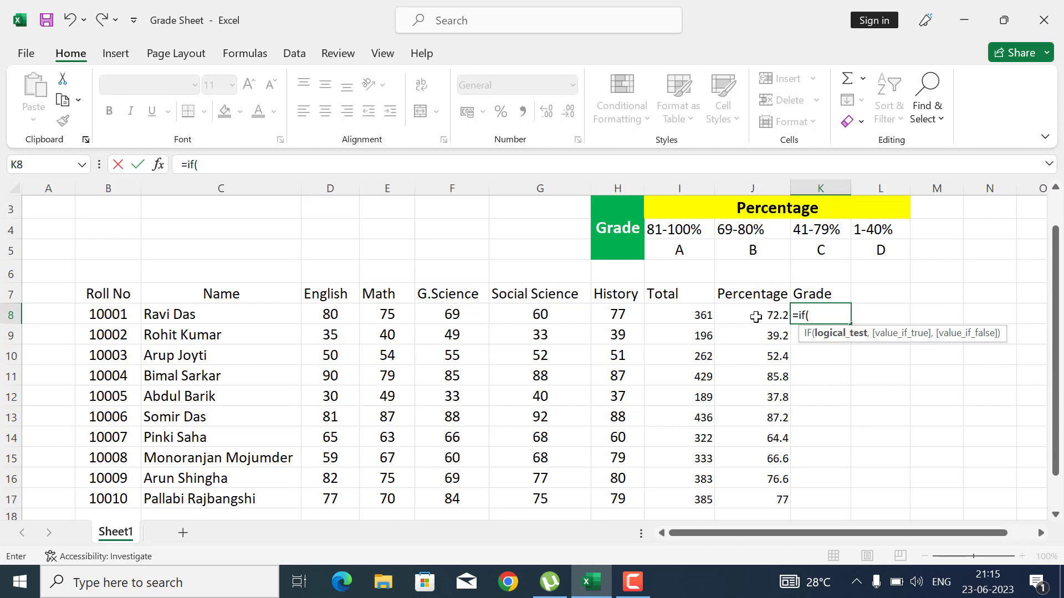
left_click(756, 317)
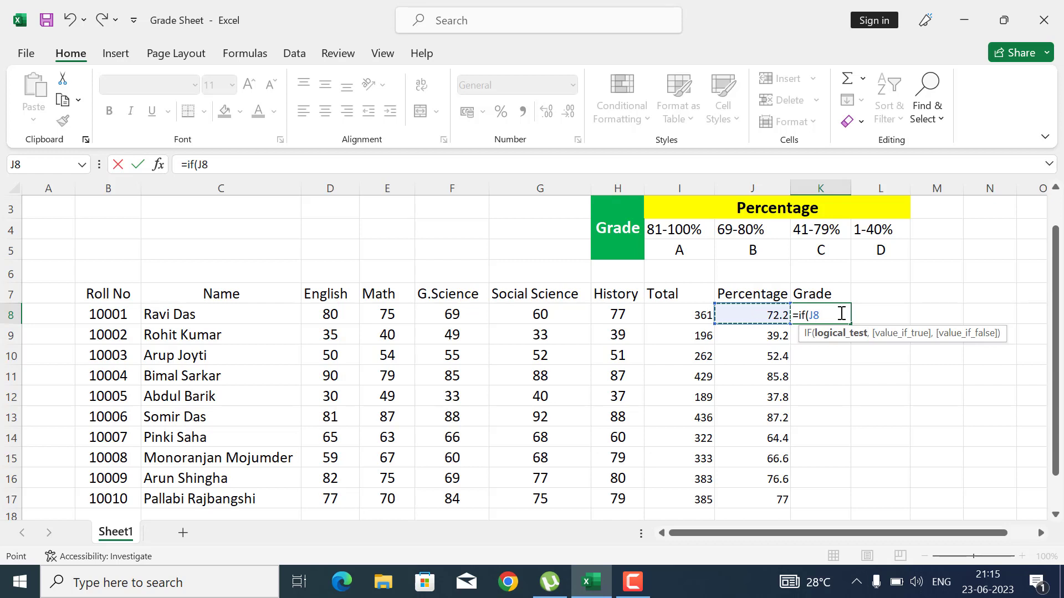
type(">=")
type("81")
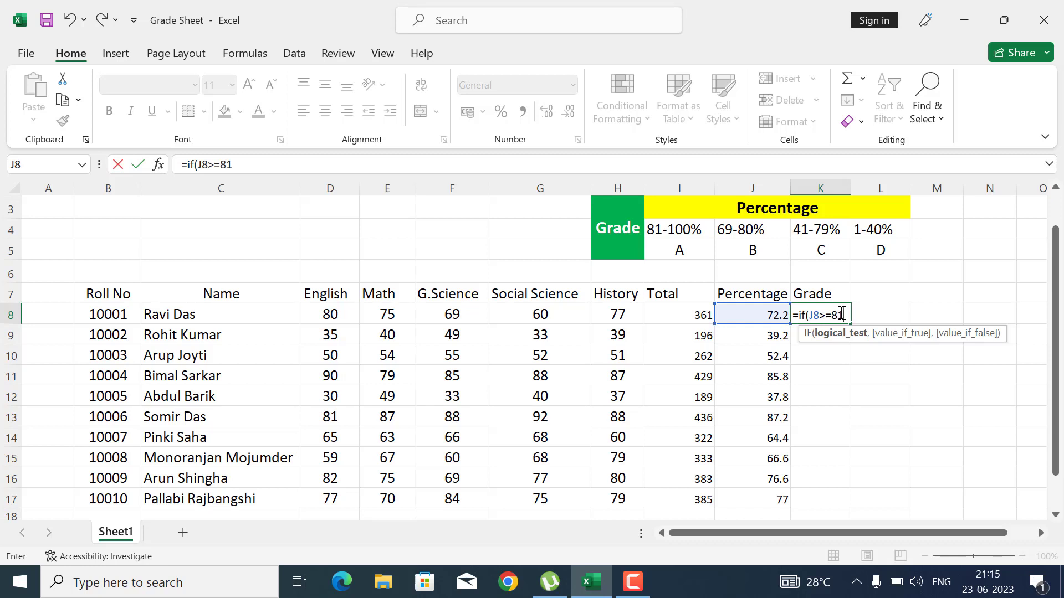
type(",")
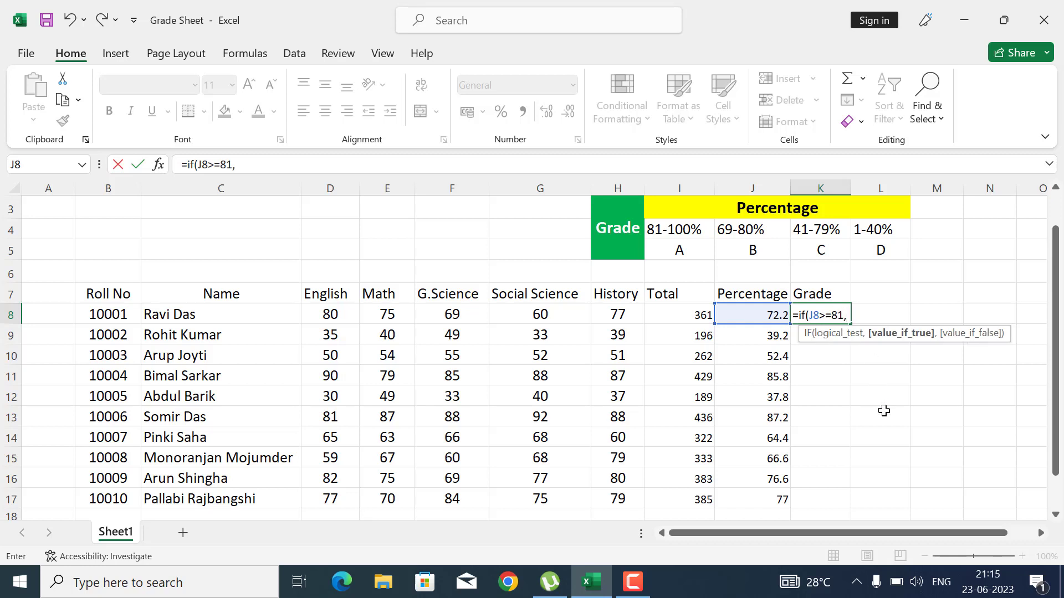
type("\"A\",")
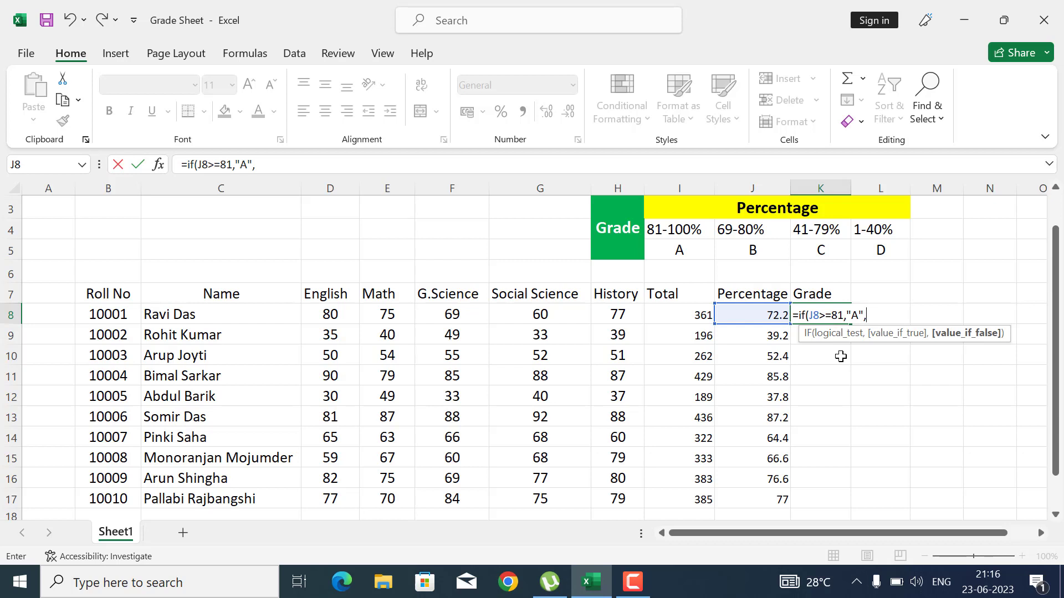
Extend the K8 grade formula with a nested second condition for grade B, entered as if(j8>=69>="B",.
type("if")
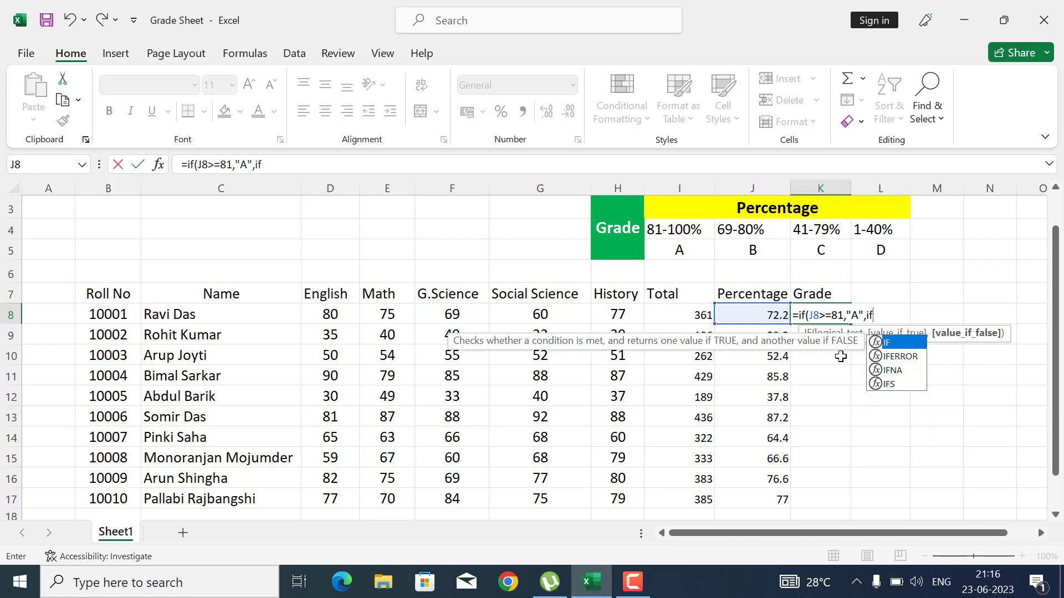
type("(j")
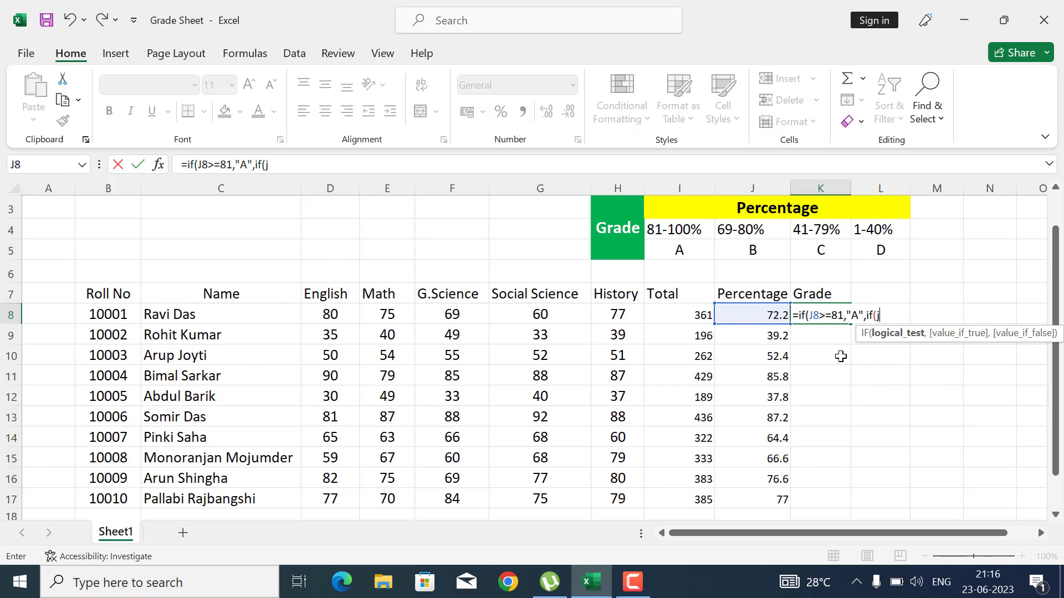
type("8>")
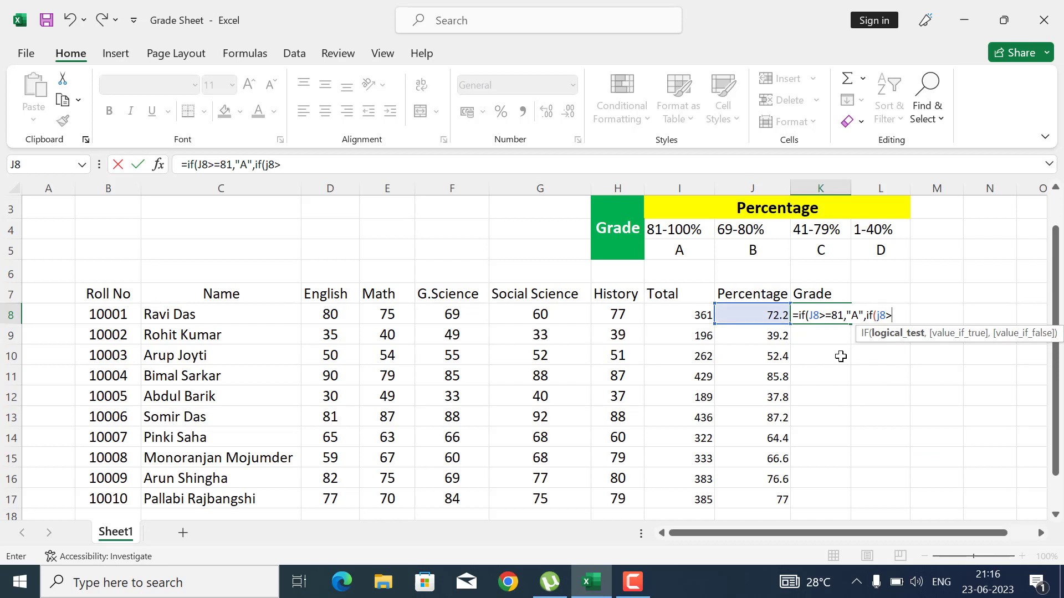
type("=69")
type(">=\"B\",")
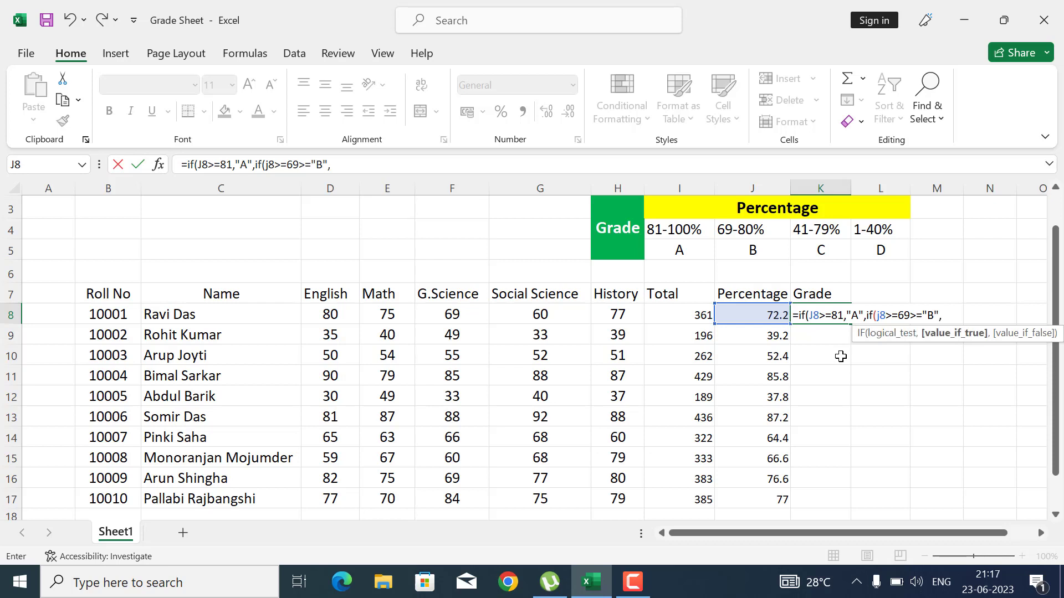
Extend the K8 grade formula with a nested third condition for grade C, entered as if(j8>=41,"C",.
type("if")
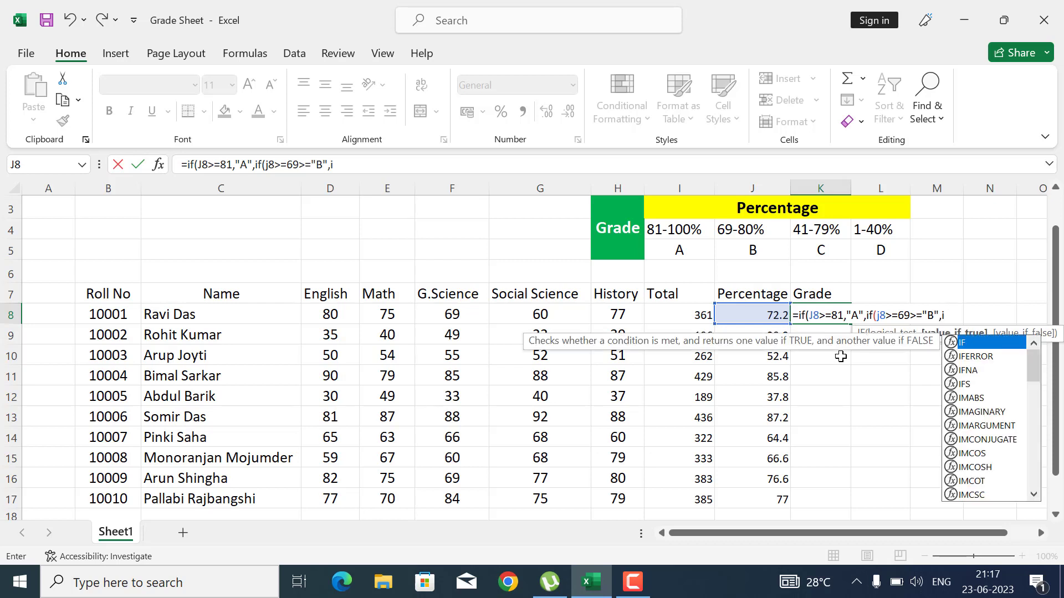
type("(j")
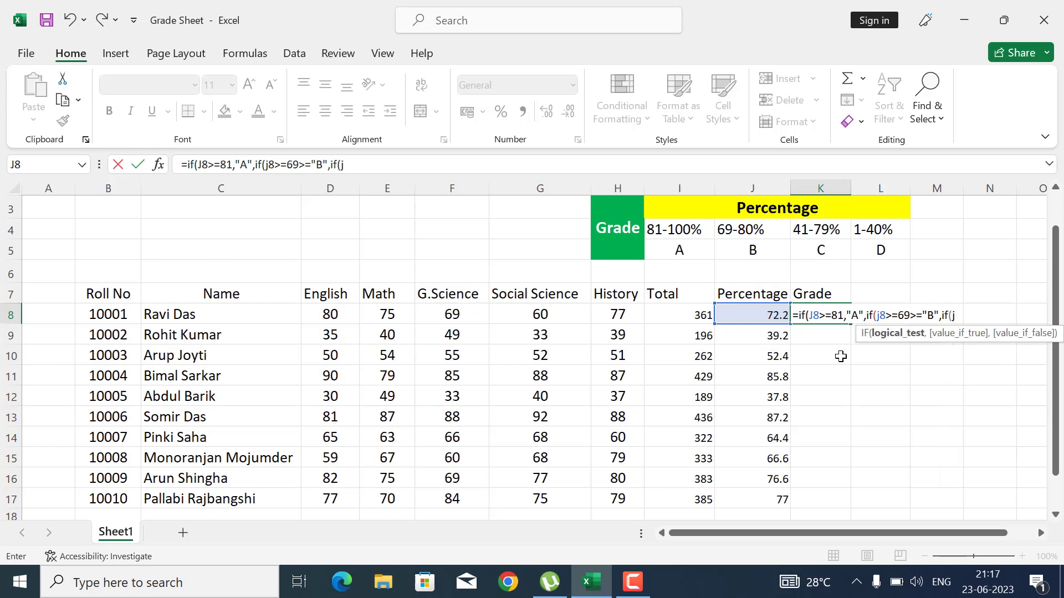
type("8")
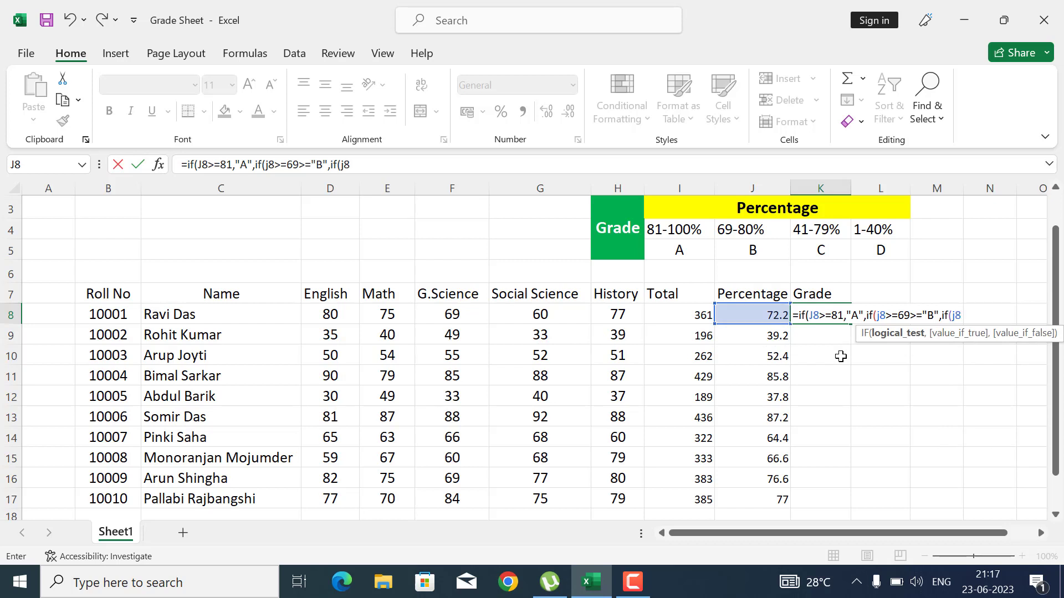
type(">=41")
key("BackSpace")
type(",")
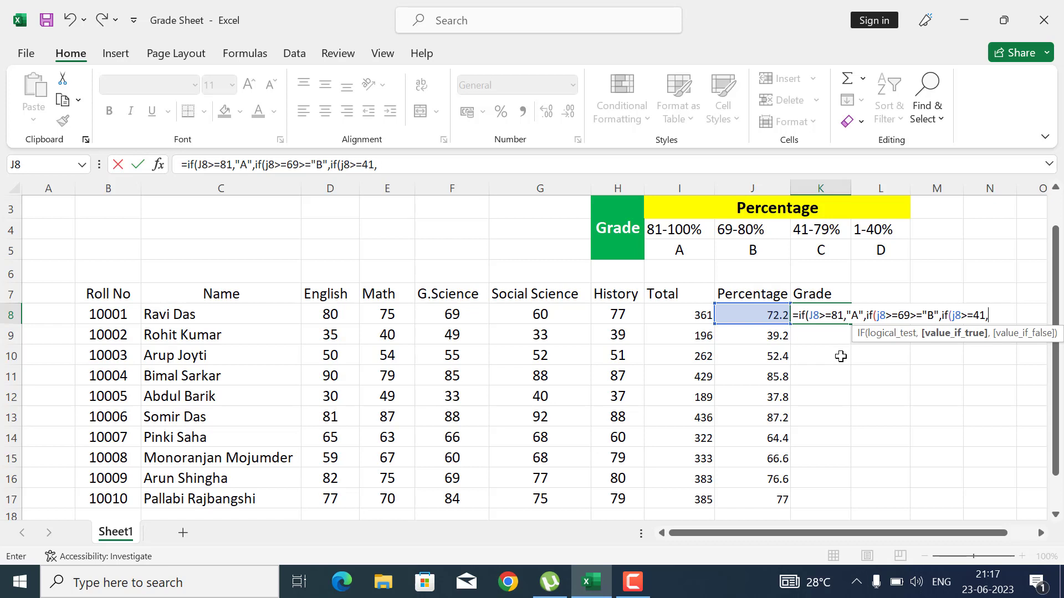
type("\"C\",")
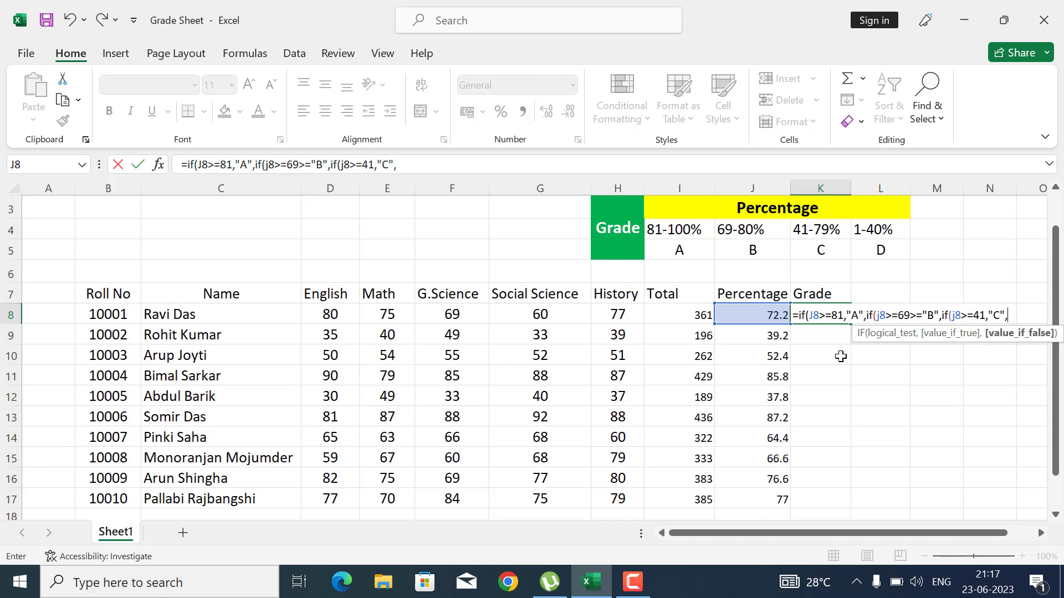
Complete the K8 grade formula with a fourth nested condition, if(j8>=1,"D",, close it with four parentheses and enter it.
type("if(")
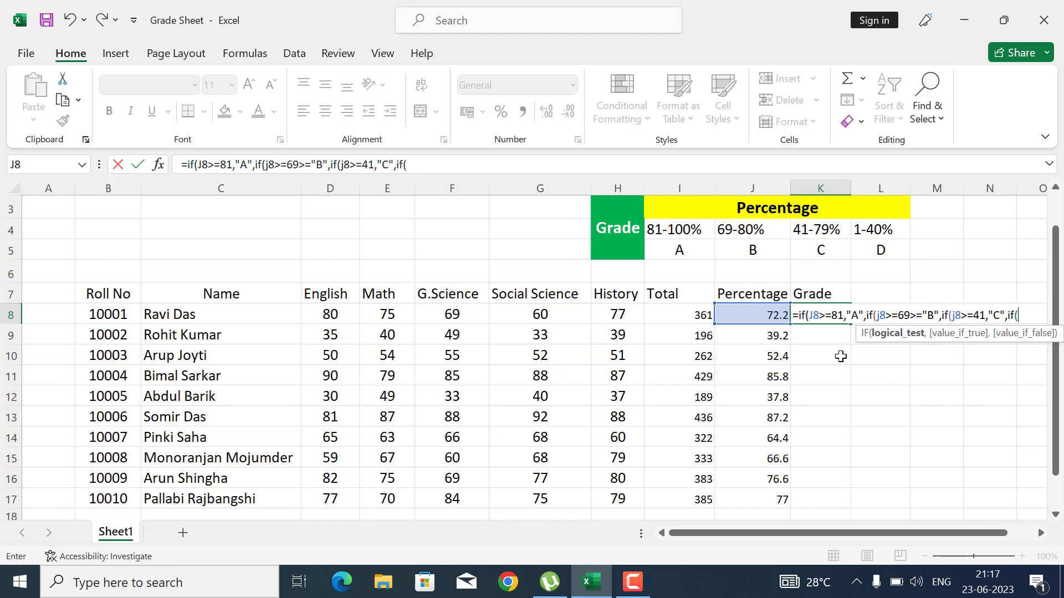
type("j8>=")
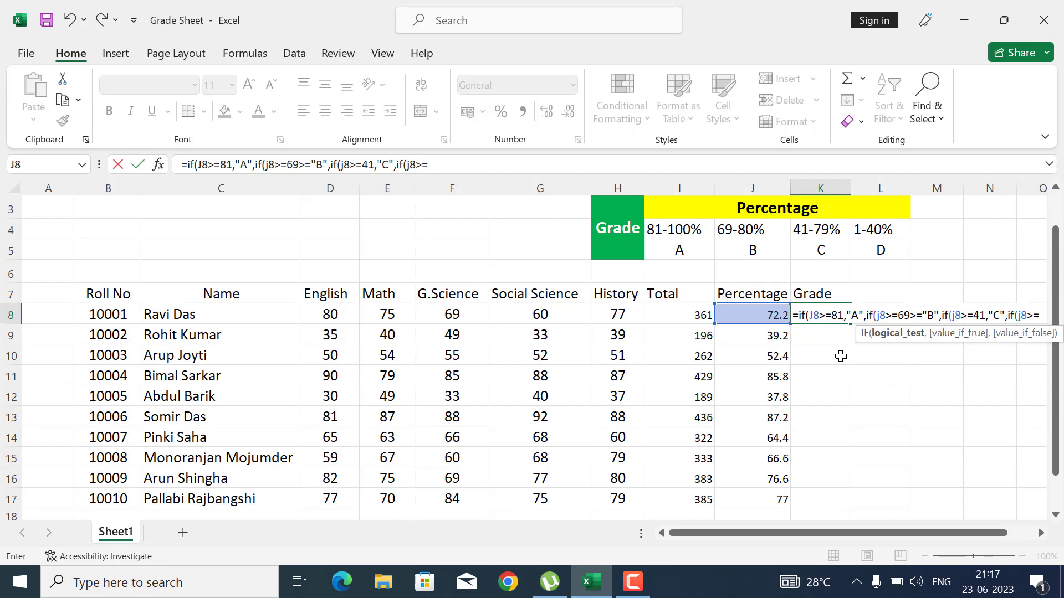
type("1,")
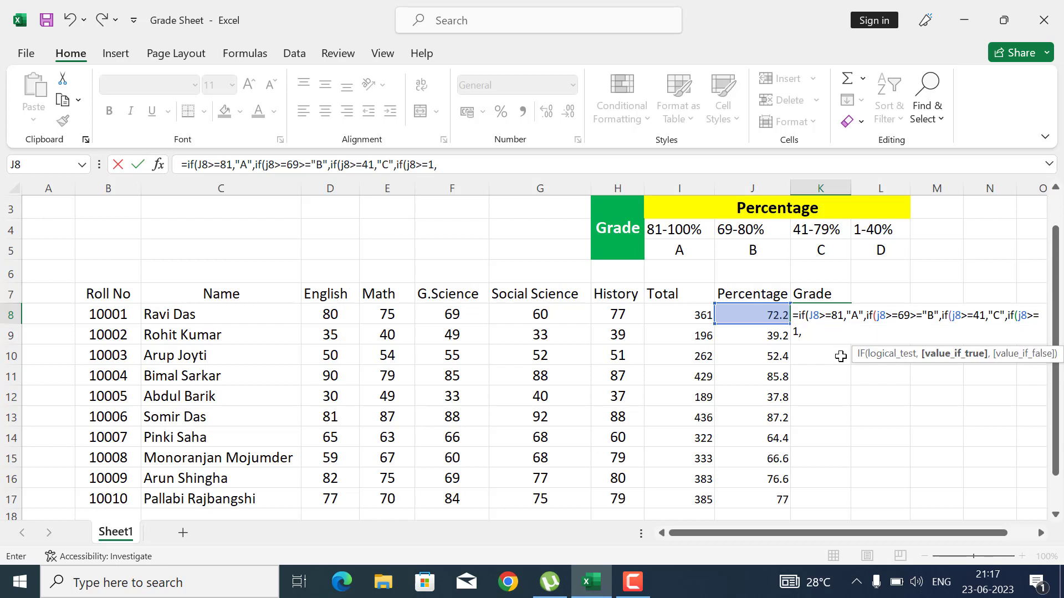
type("\"D\",")
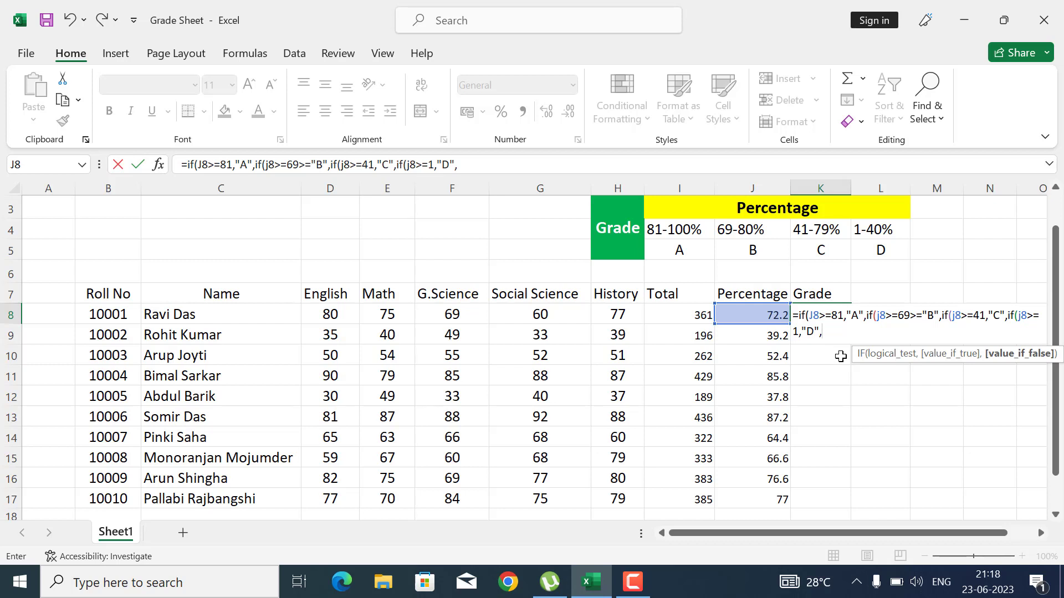
type(")))")
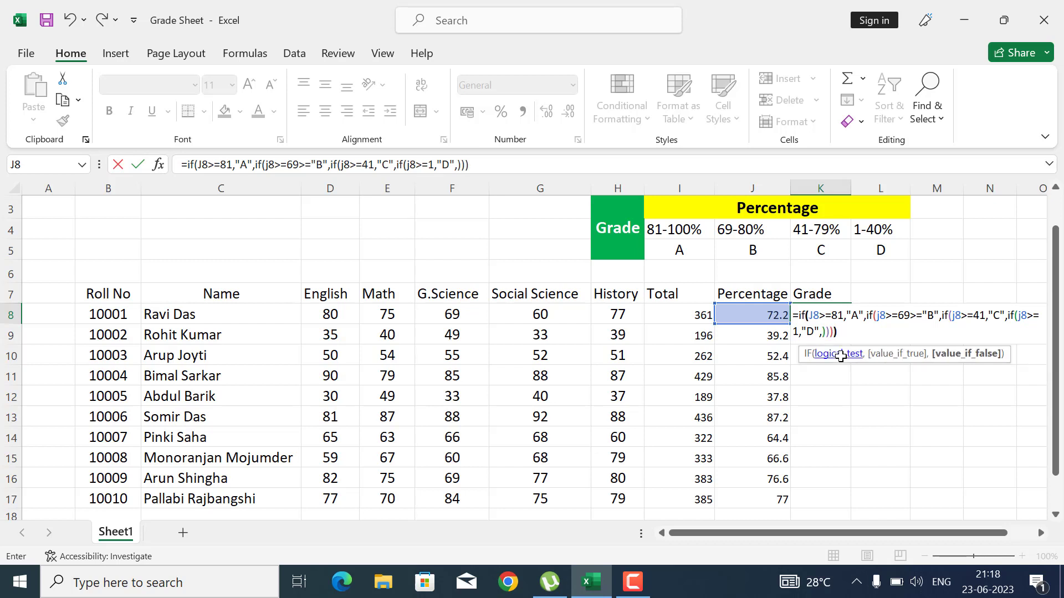
type("))")
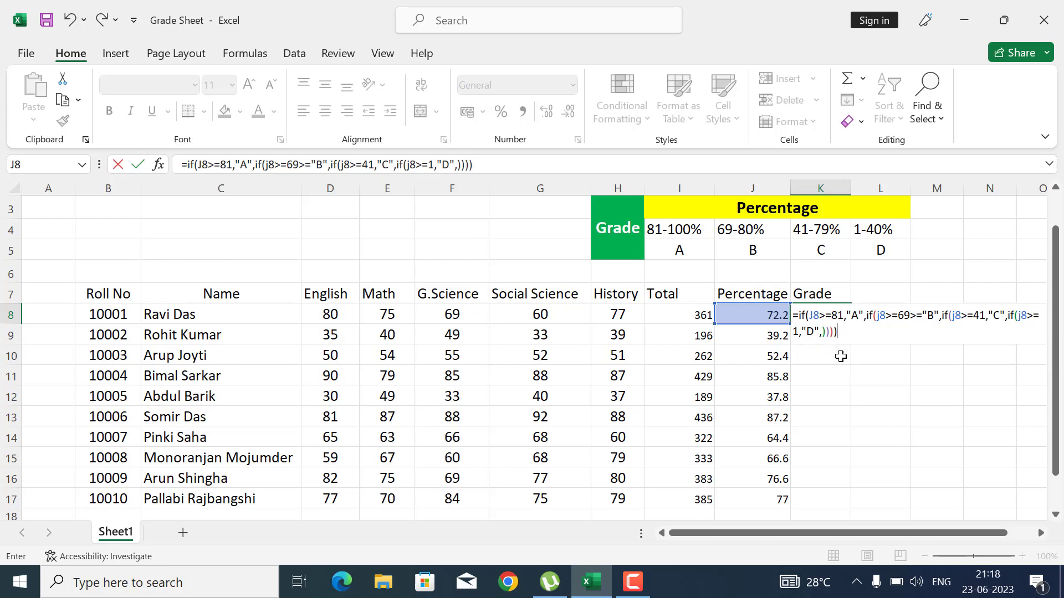
key("Return")
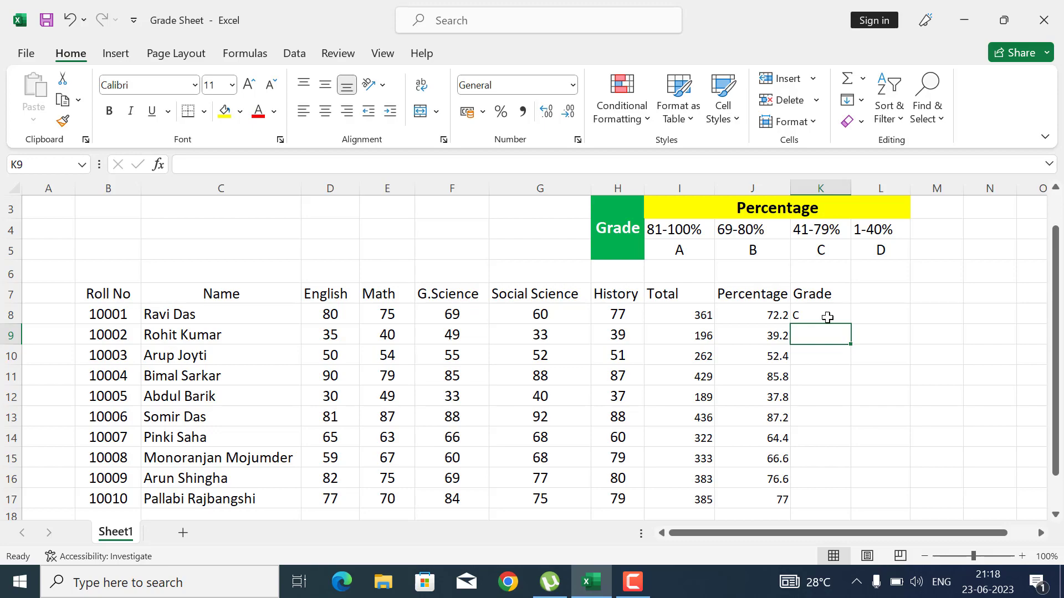
Review the Grade, Percentage and Total formulas in row 8, and fill the K8 grade formula down to K17.
left_click(827, 317)
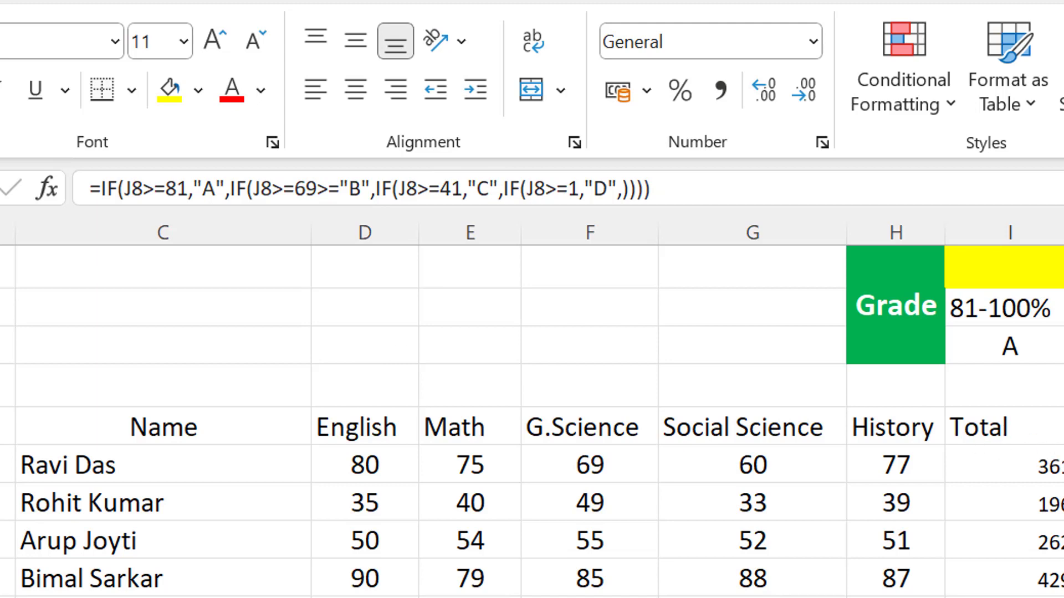
left_click(904, 367)
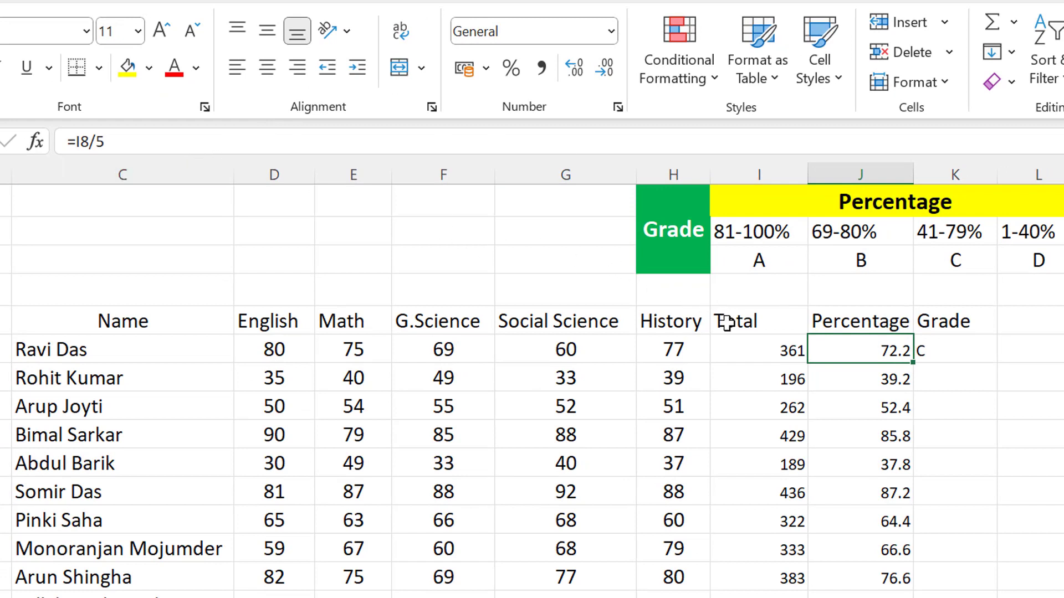
left_click(751, 345)
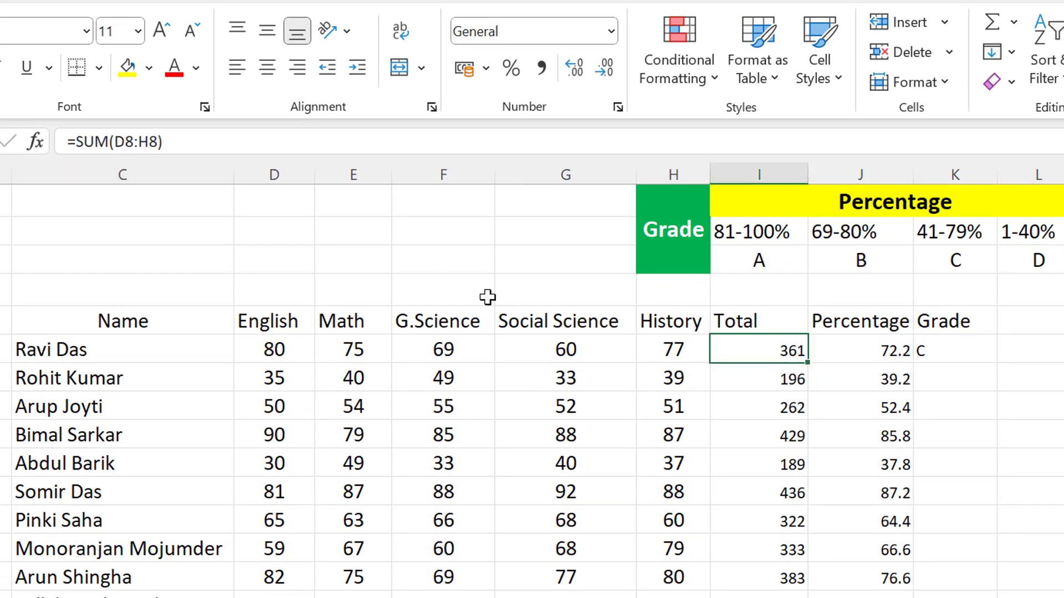
left_click(941, 357)
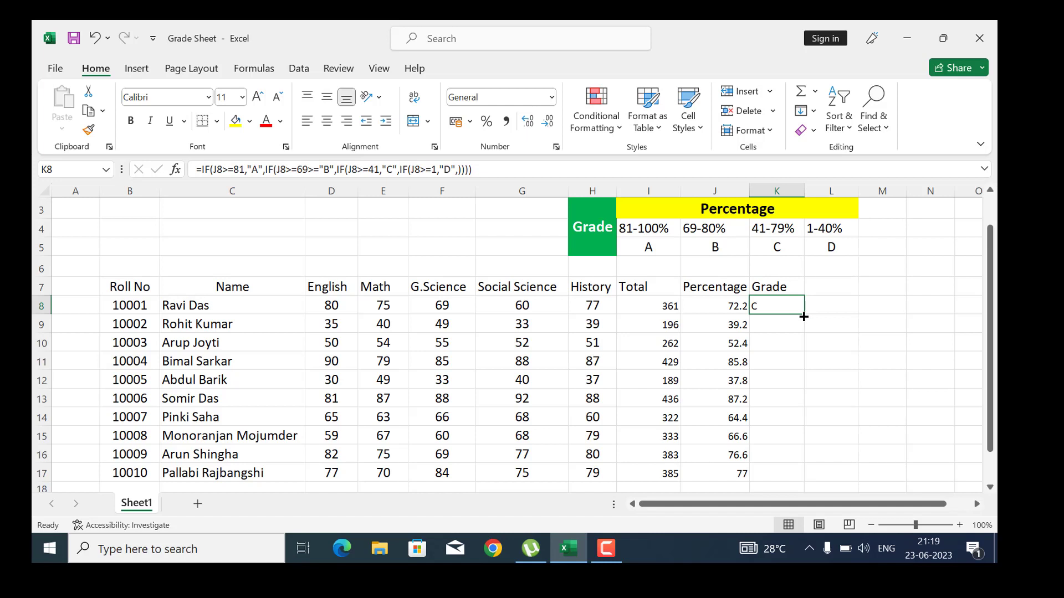
left_click_drag(803, 316, 801, 475)
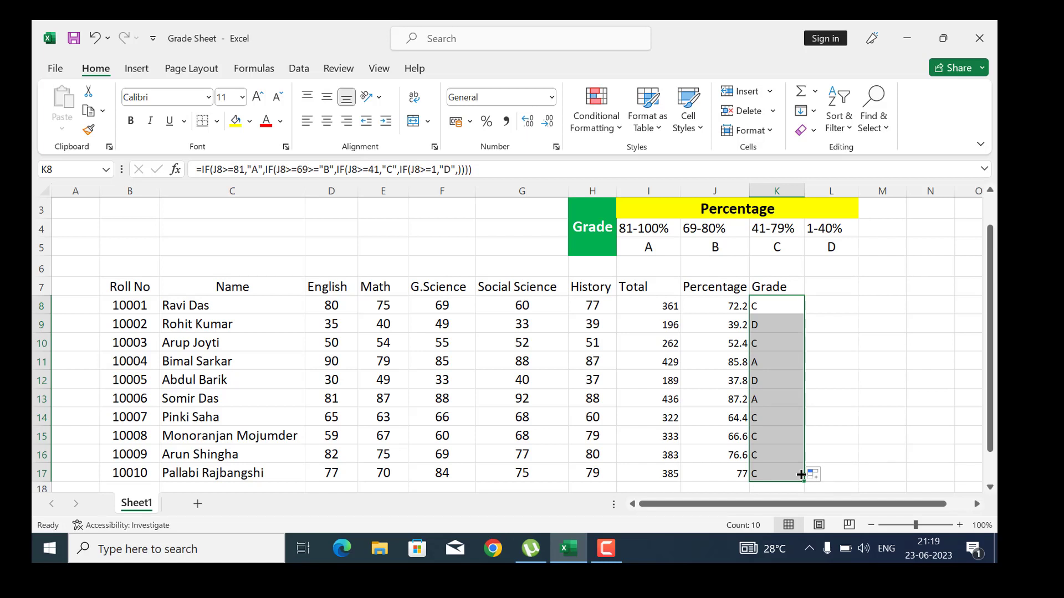
Center the Total, Percentage and Grade values in I8:K17 horizontally.
left_click(642, 304)
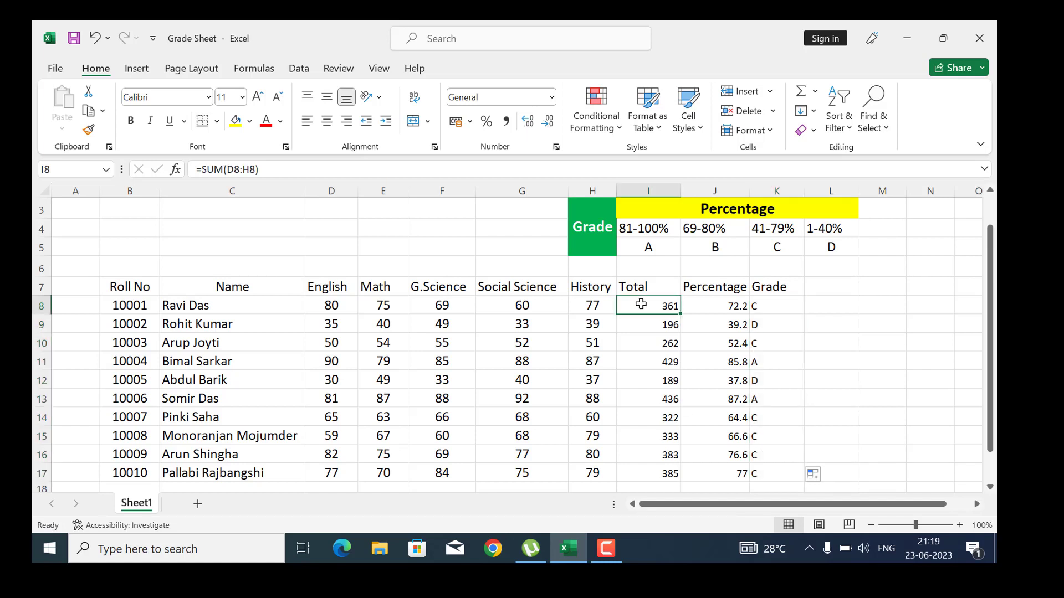
left_click_drag(642, 304, 773, 473)
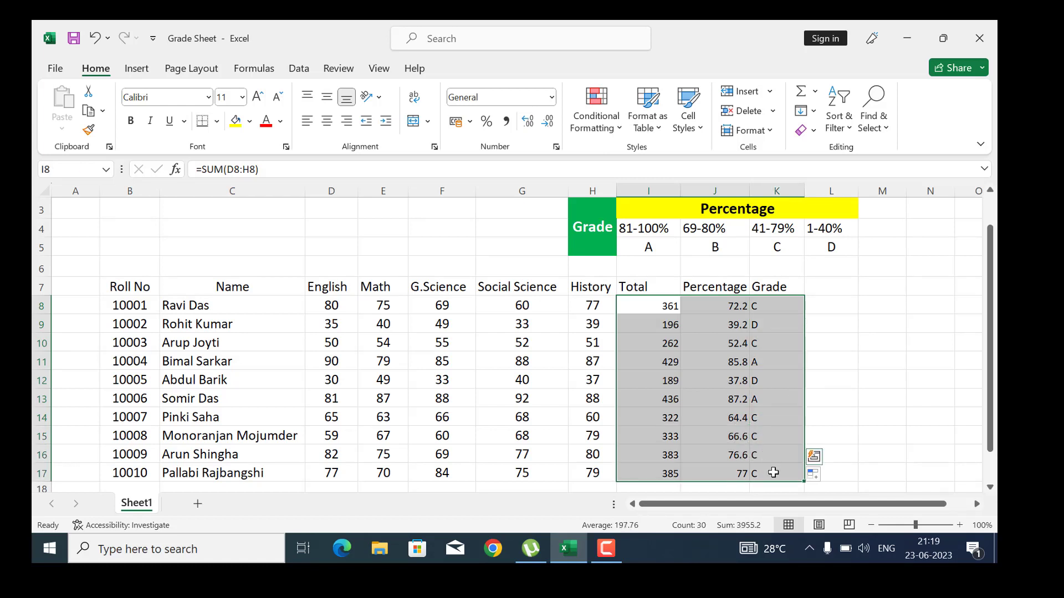
left_click(329, 122)
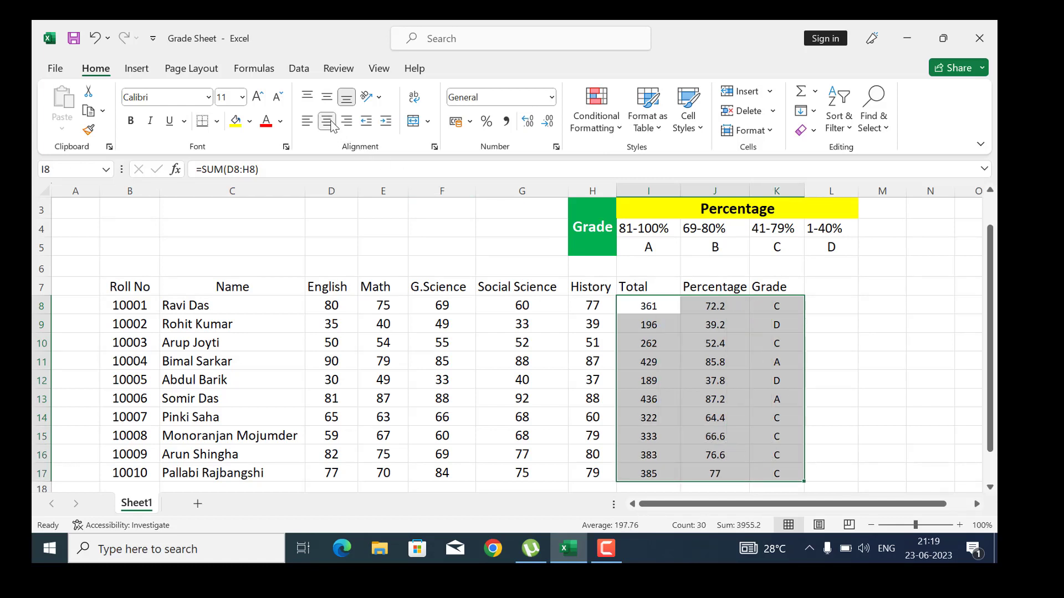
left_click(820, 307)
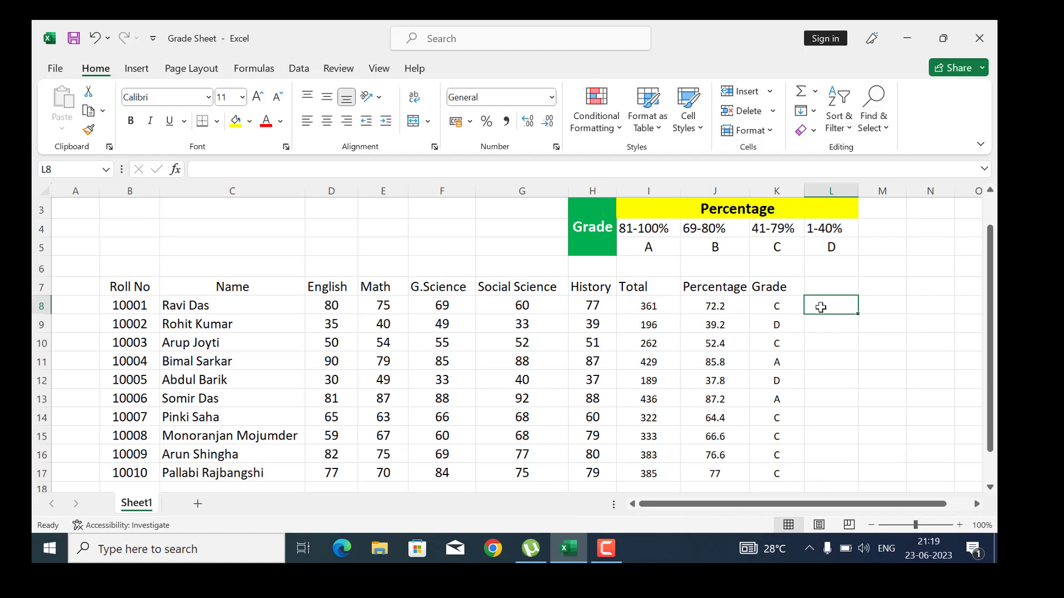